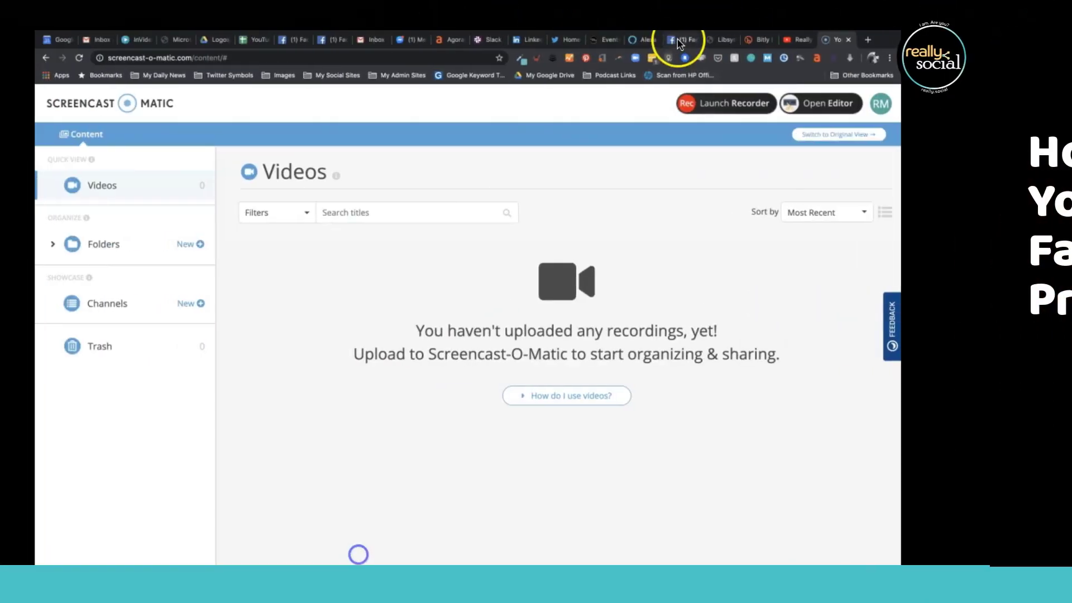
# Switch from the empty Screencast-O-Matic library to the Facebook news feed tab
pyautogui.click(680, 42)
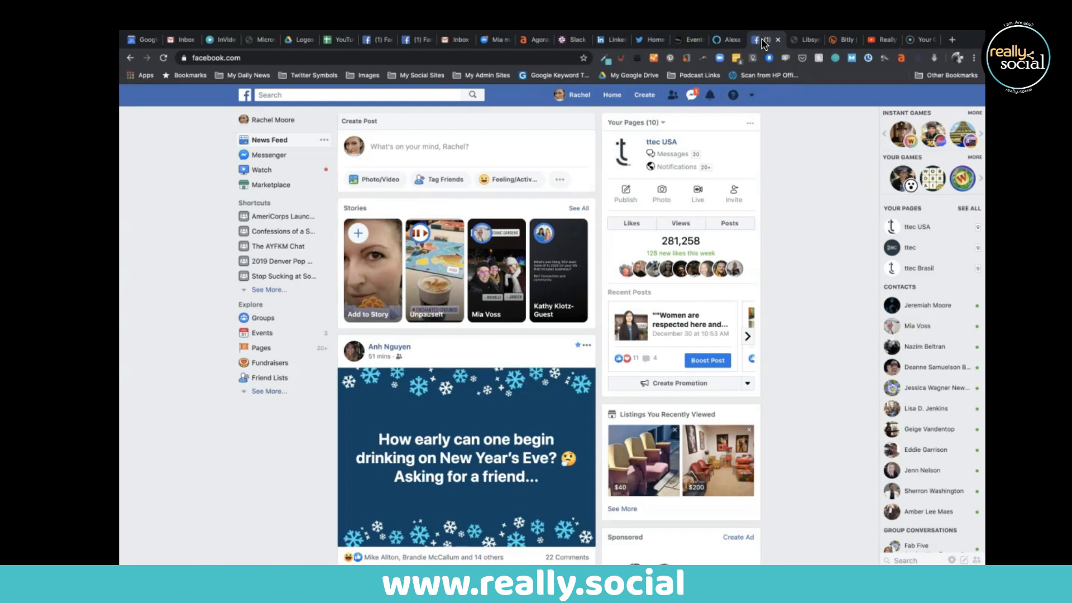
pyautogui.click(823, 164)
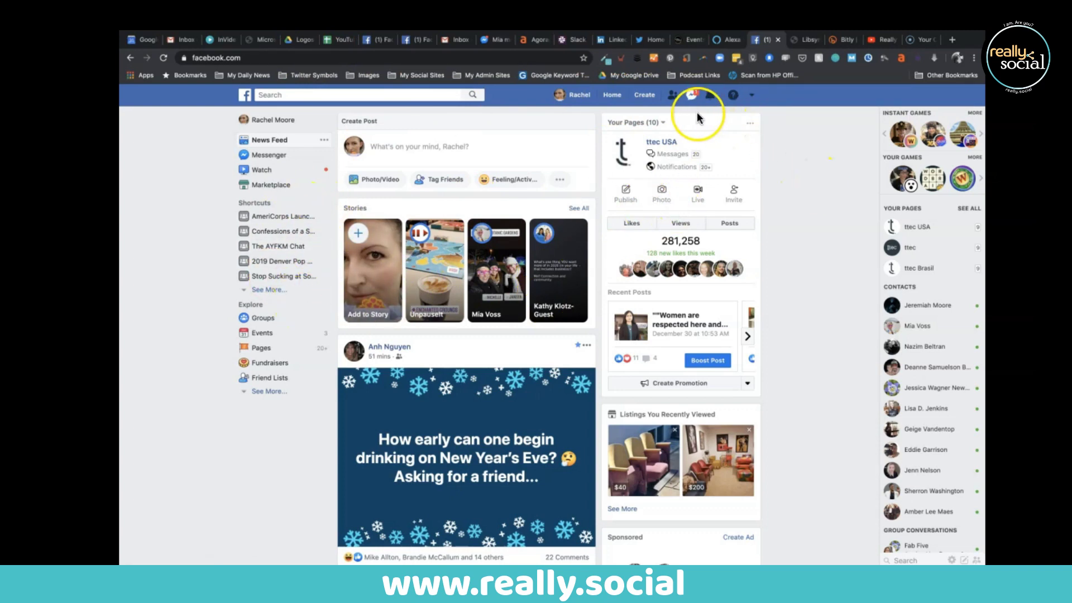
# Start Privacy Checkup from the Quick Help menu to reach its four-topic chooser
pyautogui.click(733, 96)
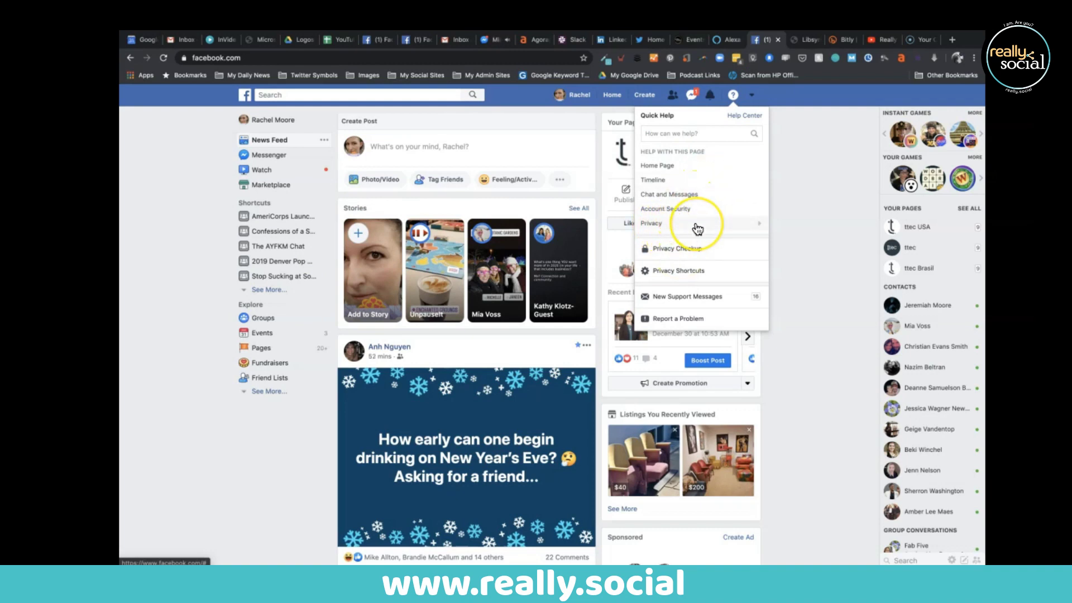
pyautogui.click(682, 255)
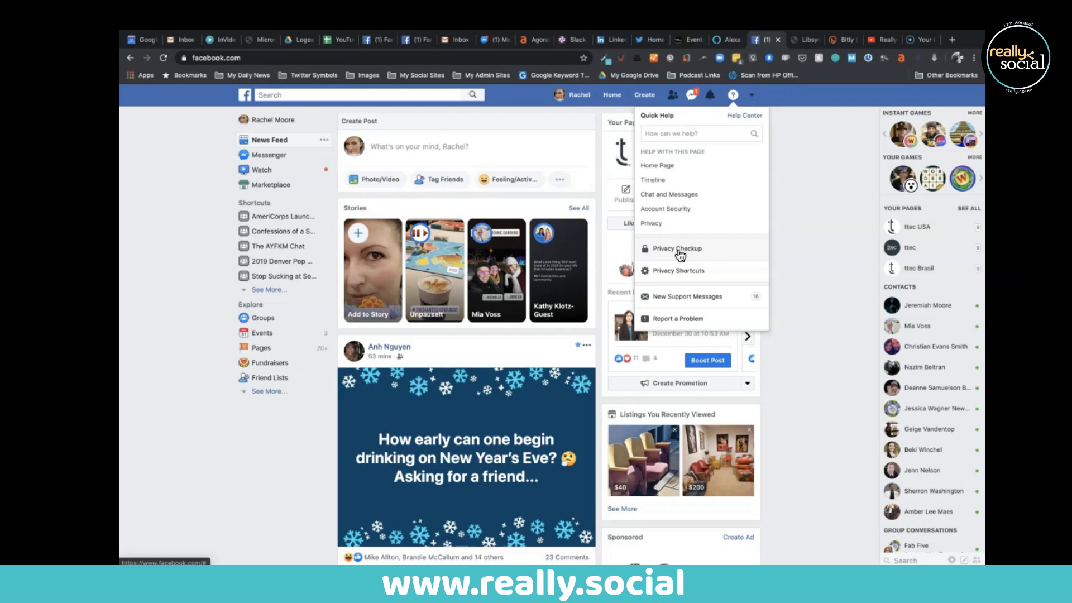
pyautogui.click(680, 253)
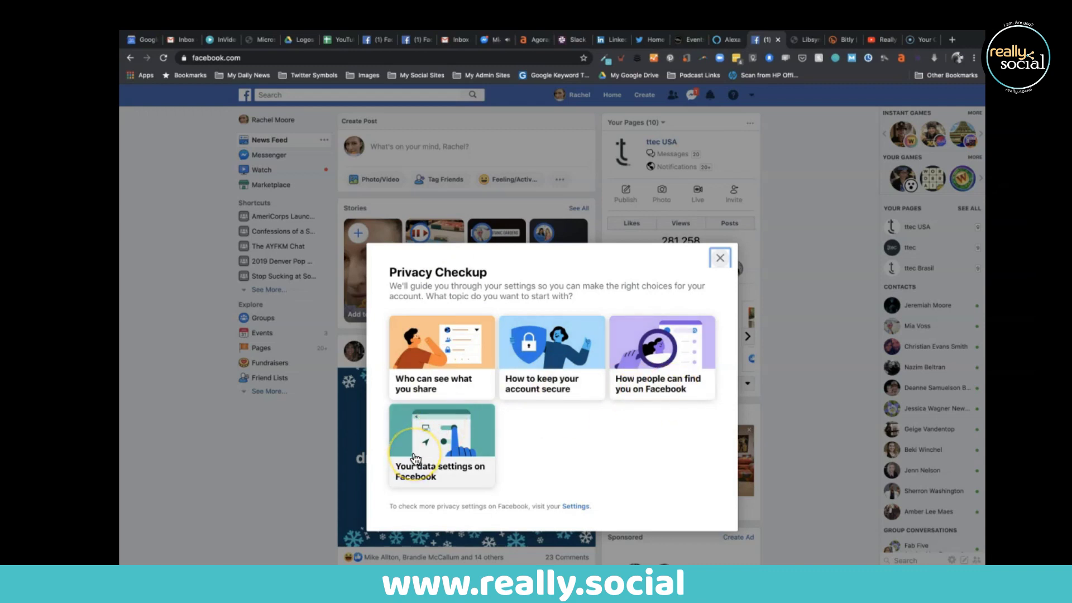
pyautogui.click(451, 369)
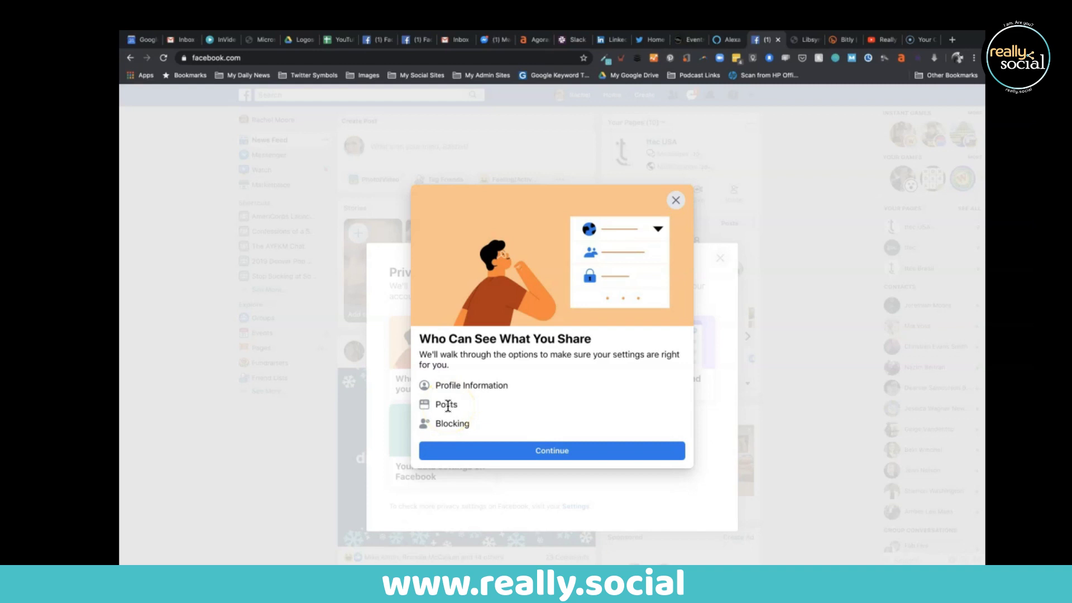
pyautogui.moveTo(454, 398); pyautogui.dragTo(480, 387)
pyautogui.click(535, 394)
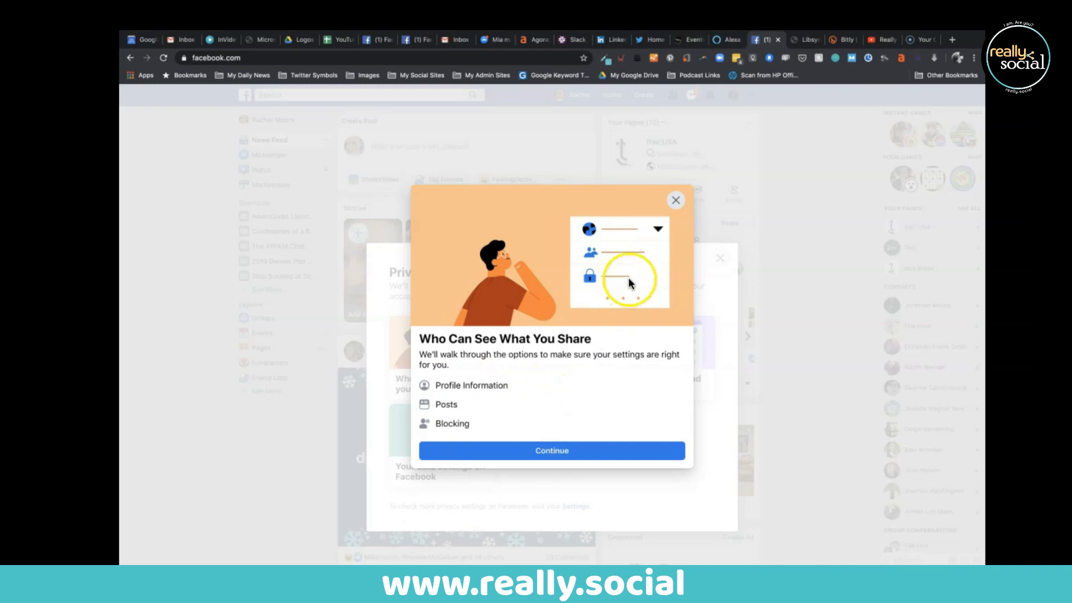
pyautogui.click(675, 200)
pyautogui.click(544, 344)
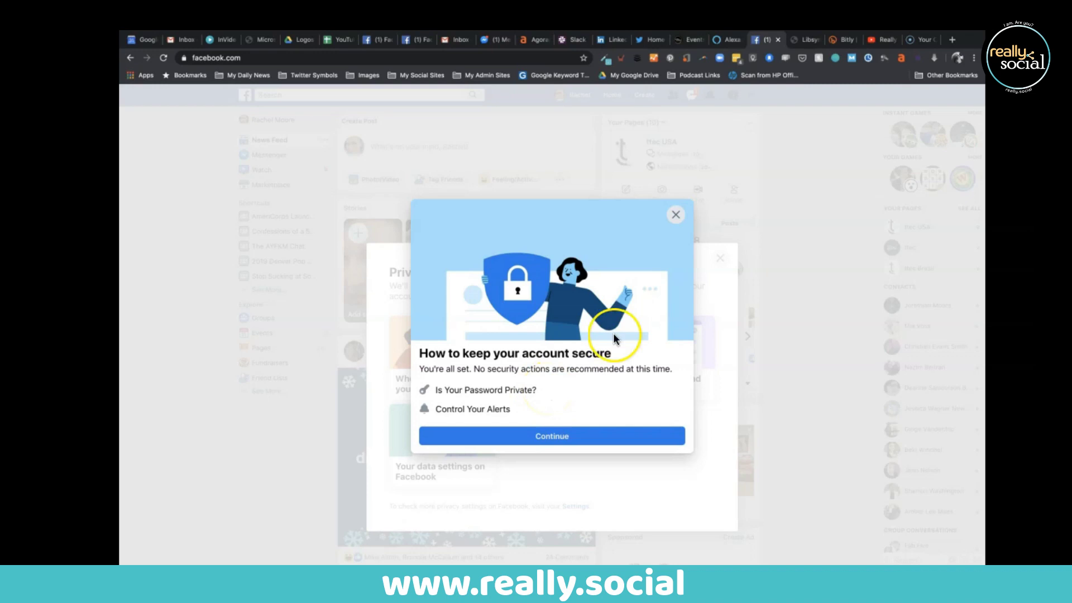
pyautogui.click(676, 216)
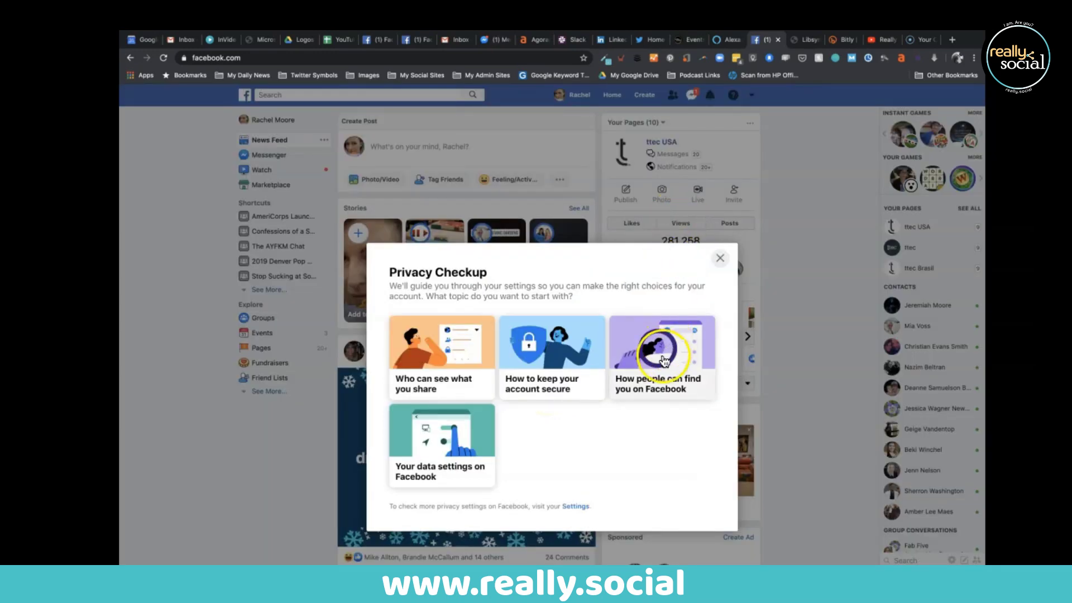
pyautogui.click(676, 361)
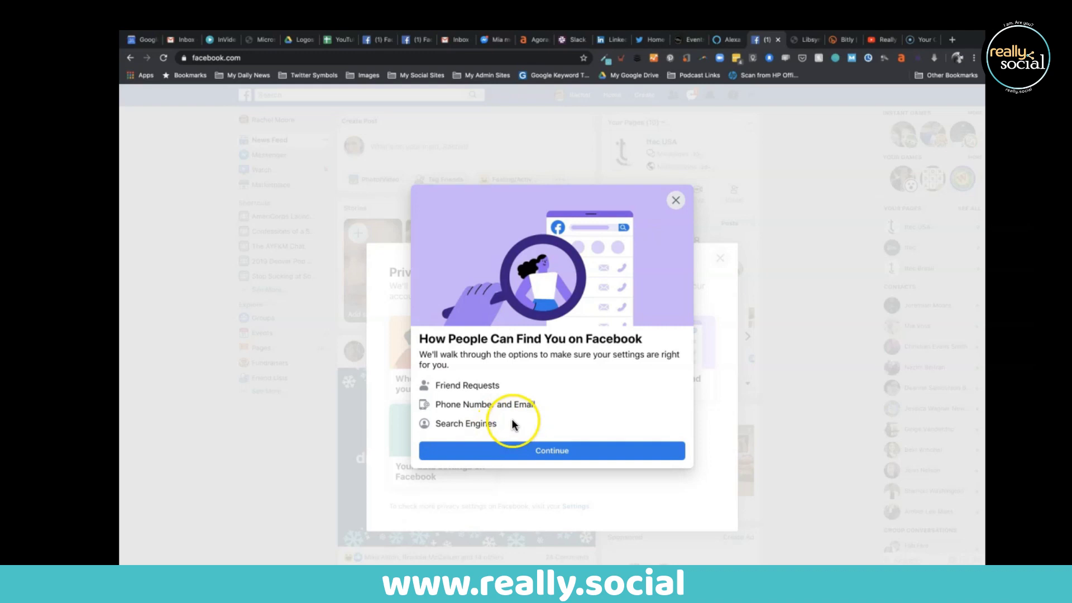
pyautogui.click(675, 200)
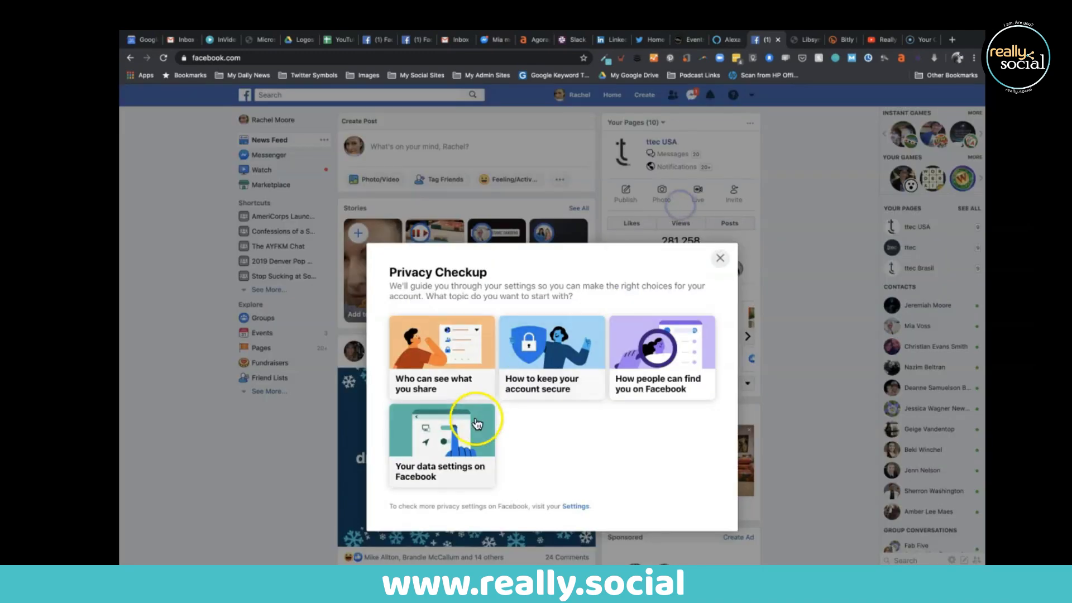
pyautogui.click(453, 450)
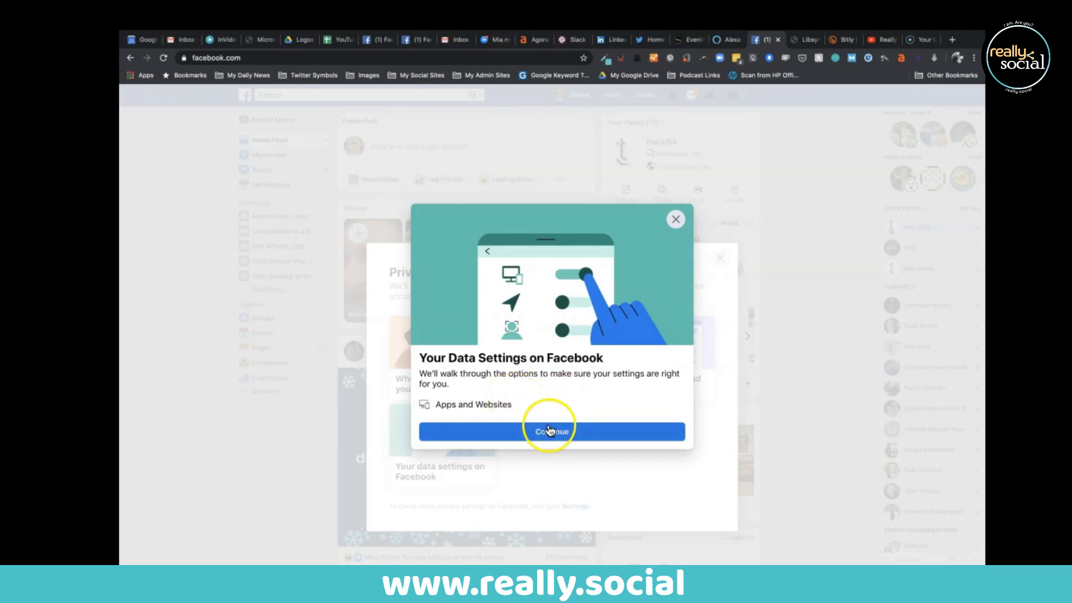
pyautogui.click(549, 430)
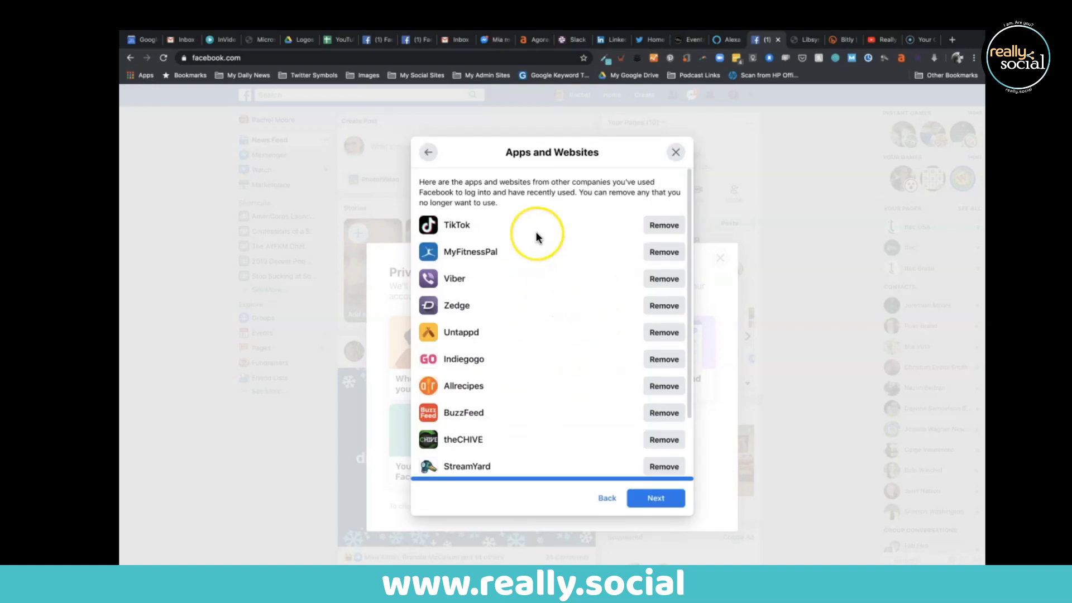
pyautogui.click(531, 215)
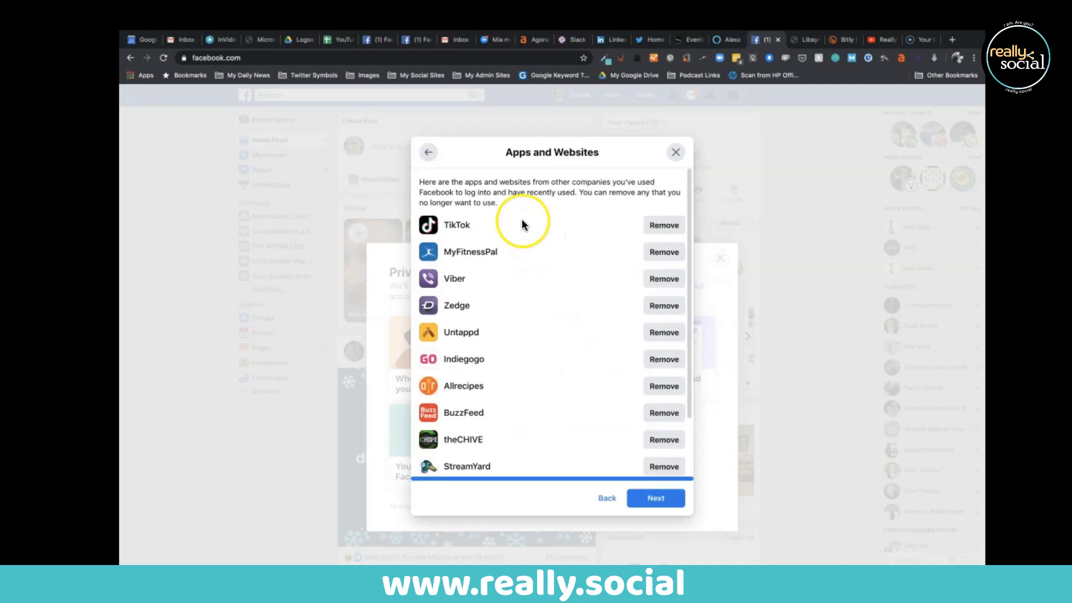
pyautogui.click(575, 269)
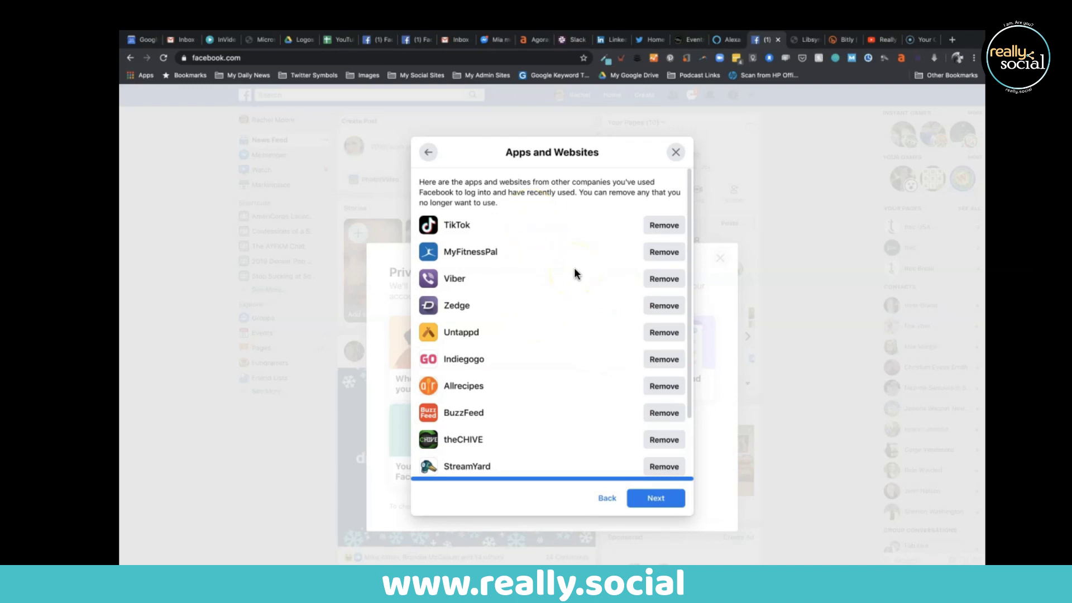
pyautogui.scroll(-3, 559, 401)
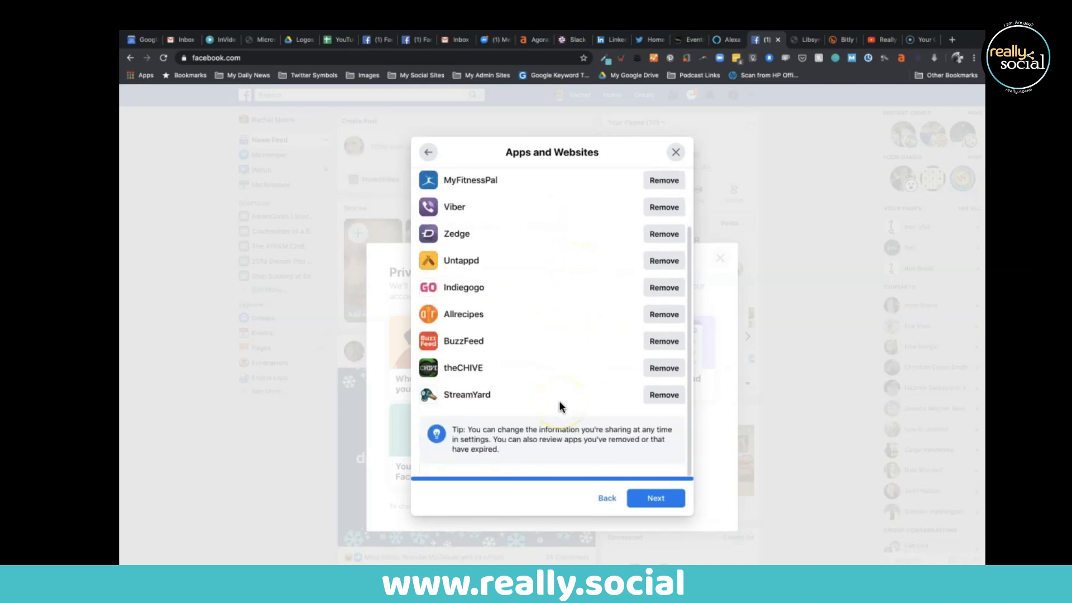
pyautogui.scroll(3, 567, 300)
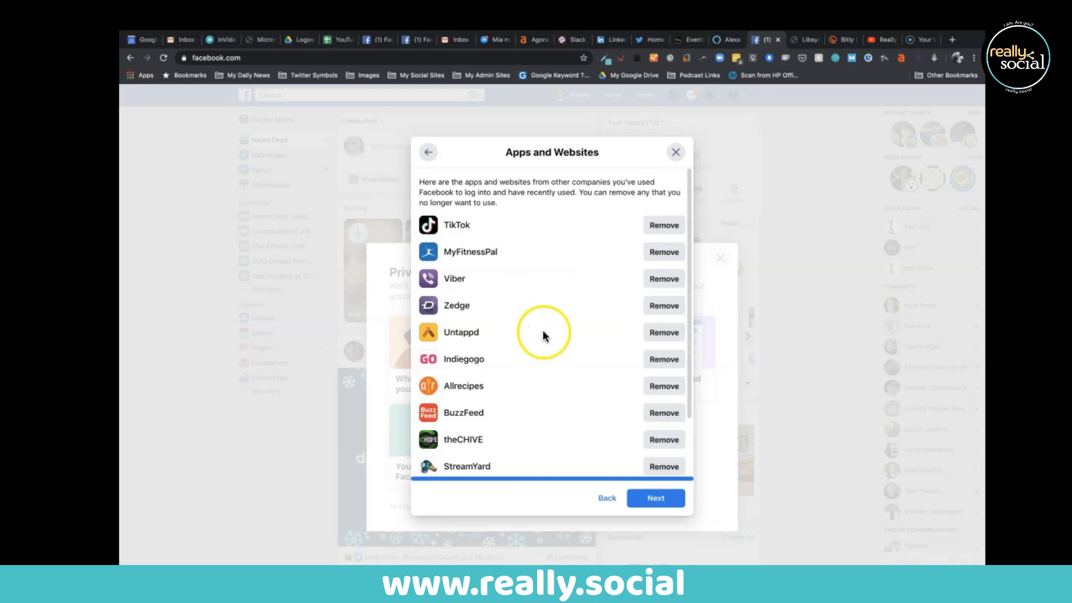
pyautogui.scroll(-3, 570, 414)
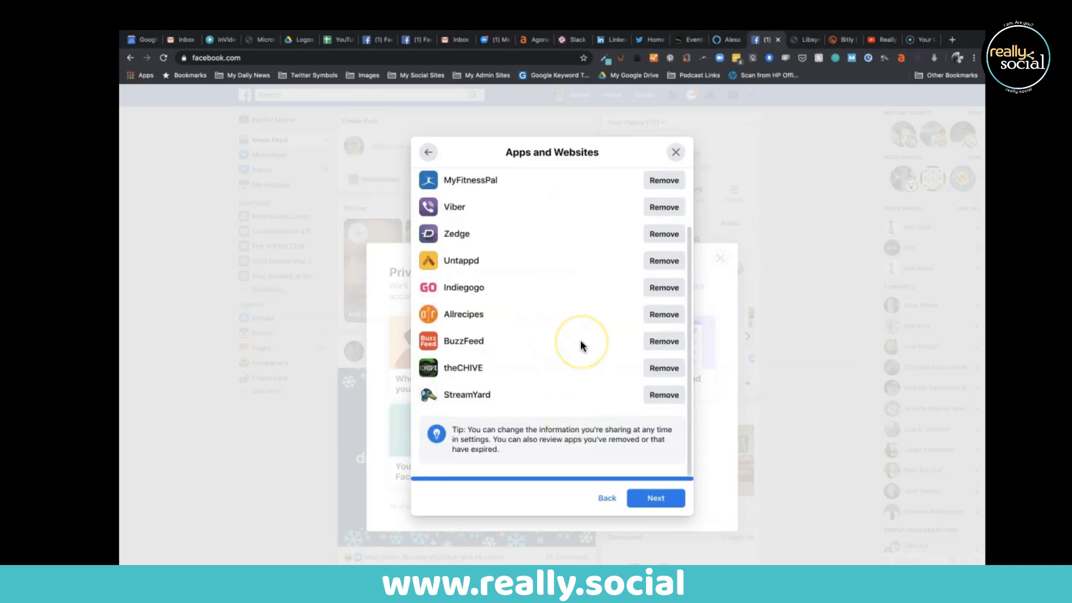
pyautogui.scroll(3, 581, 342)
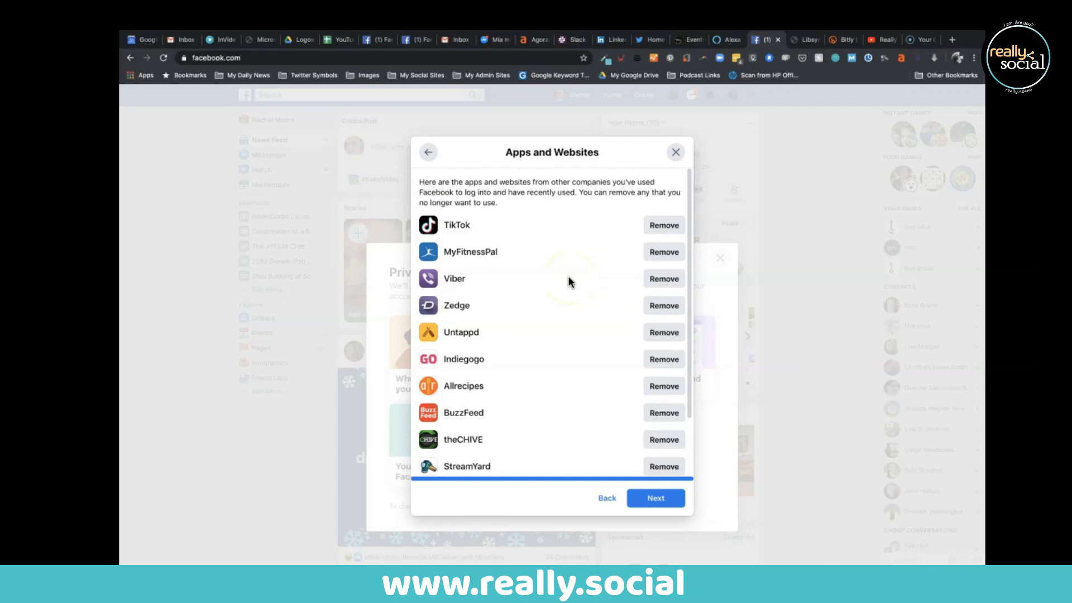
pyautogui.click(676, 153)
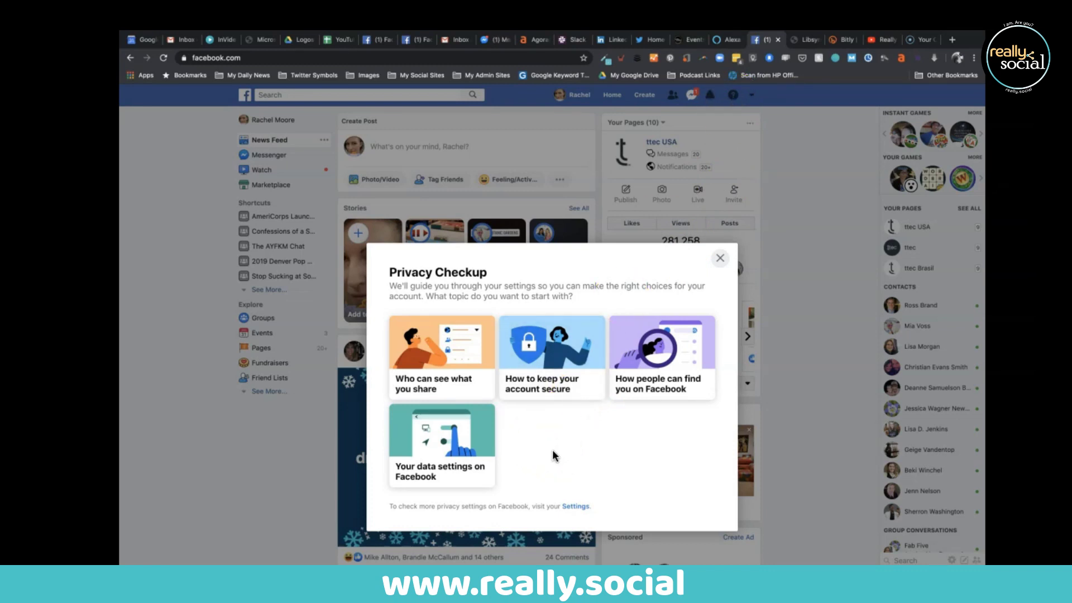
# Leave Privacy Checkup for account Settings and show the Privacy Settings and Tools page
pyautogui.click(548, 484)
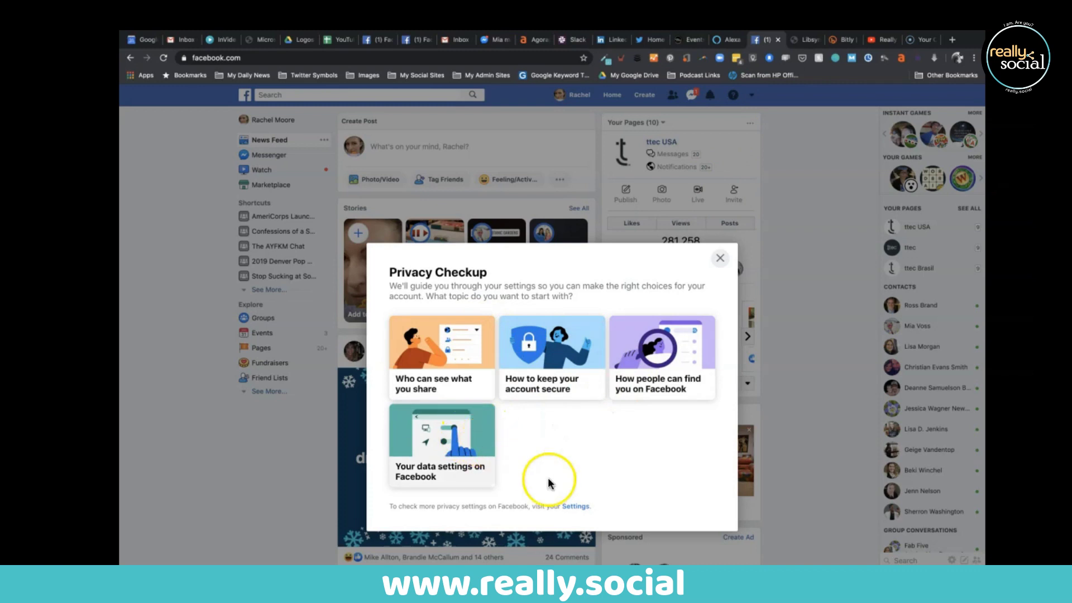
pyautogui.click(576, 506)
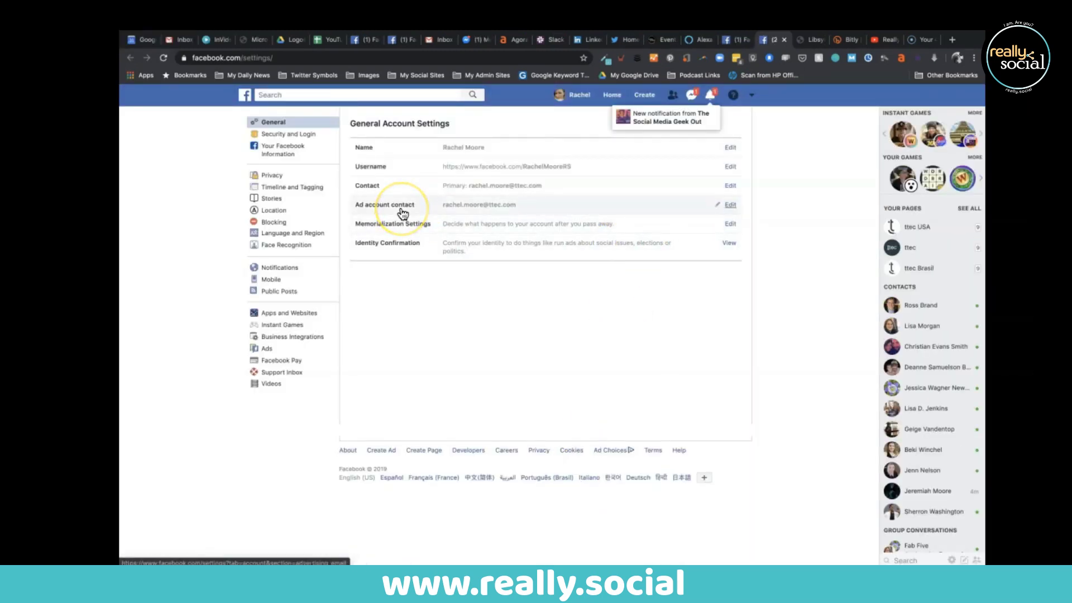
pyautogui.click(272, 176)
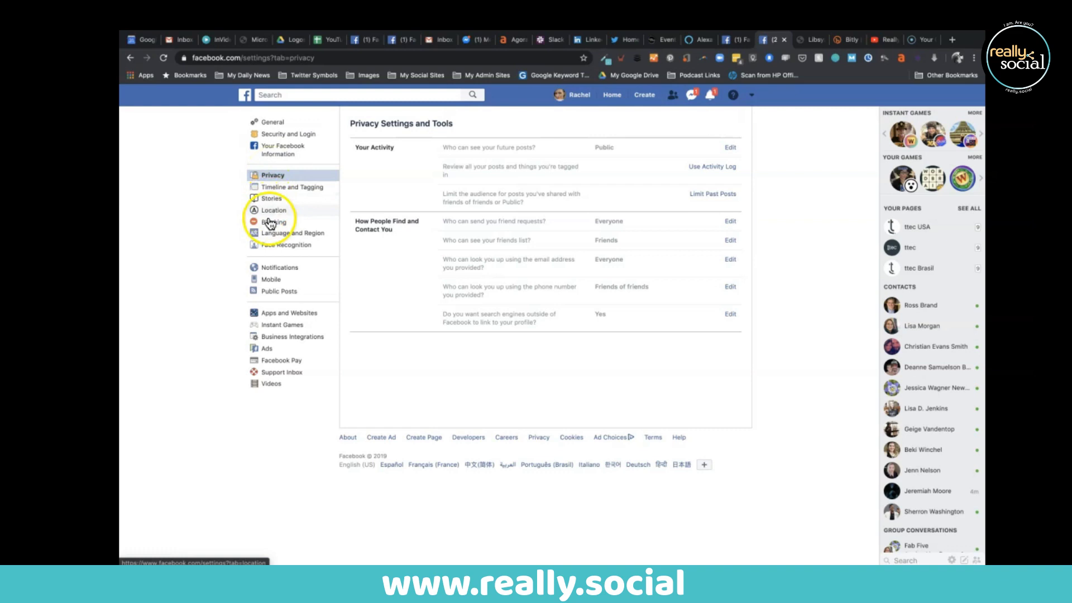
# Show the Timeline and Tagging settings: tagged posts visible to Friends of friends, reviews On
pyautogui.click(273, 178)
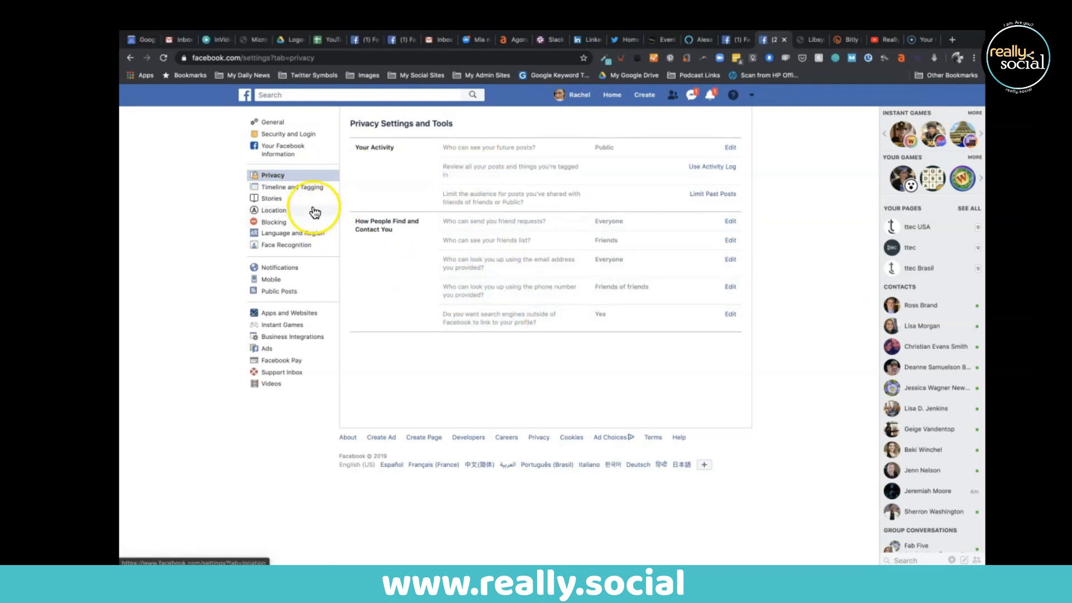
pyautogui.click(305, 190)
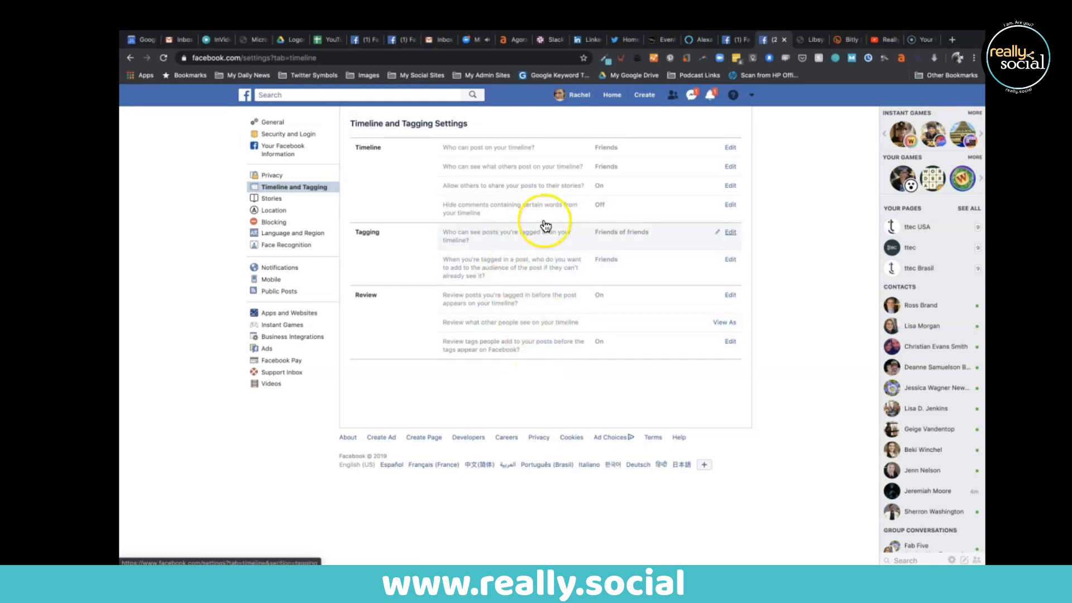
# Look over the Stories settings, then show Location settings where Location History is on
pyautogui.click(272, 201)
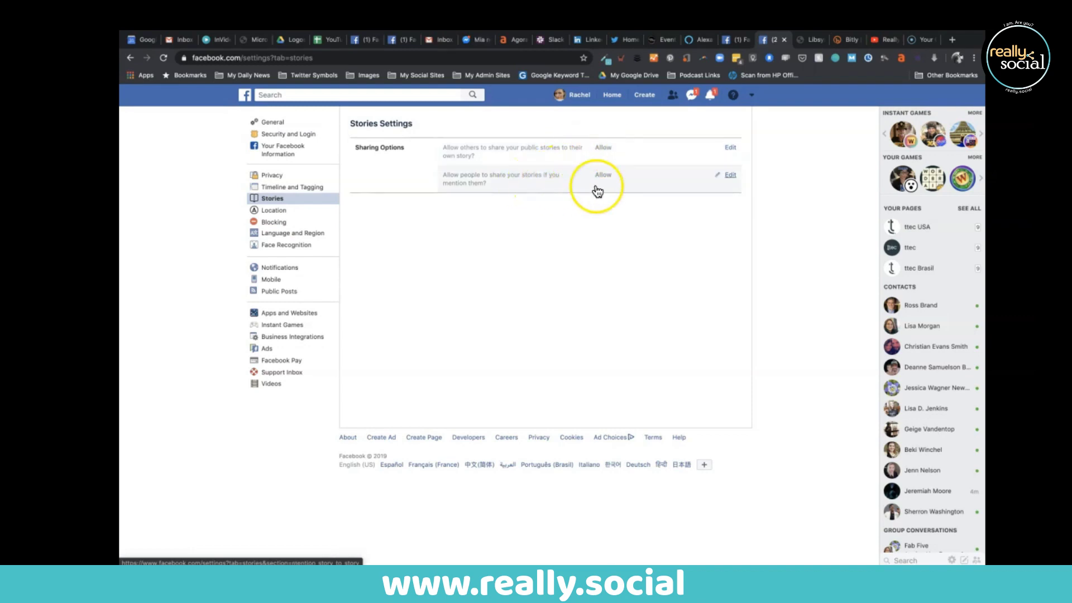
pyautogui.click(274, 211)
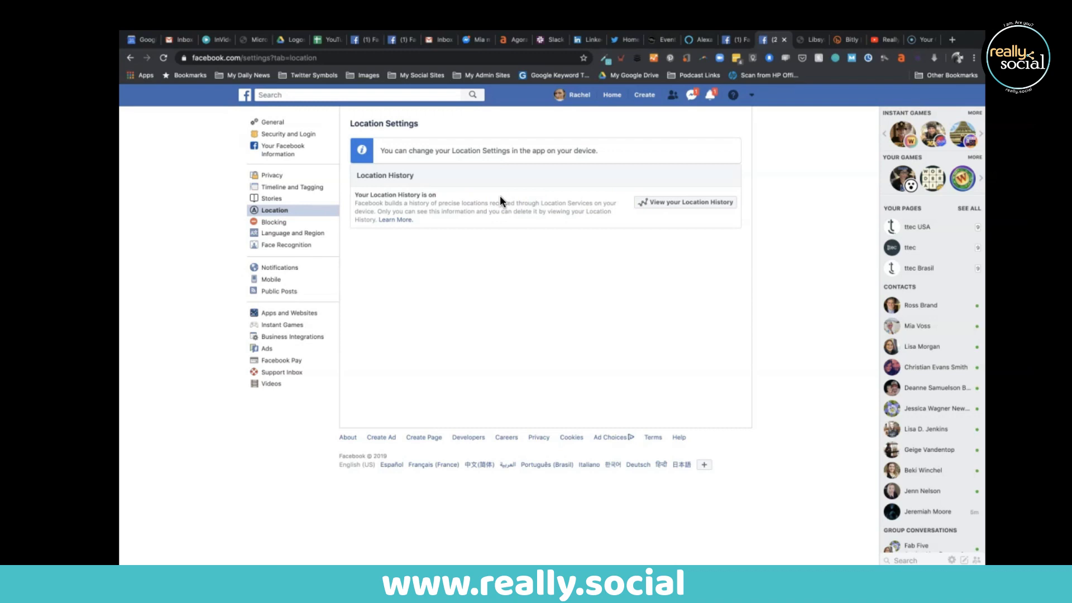
# Open Manage Blocking and scroll through its users, messages, invites, apps and Pages sections
pyautogui.click(417, 193)
pyautogui.click(276, 222)
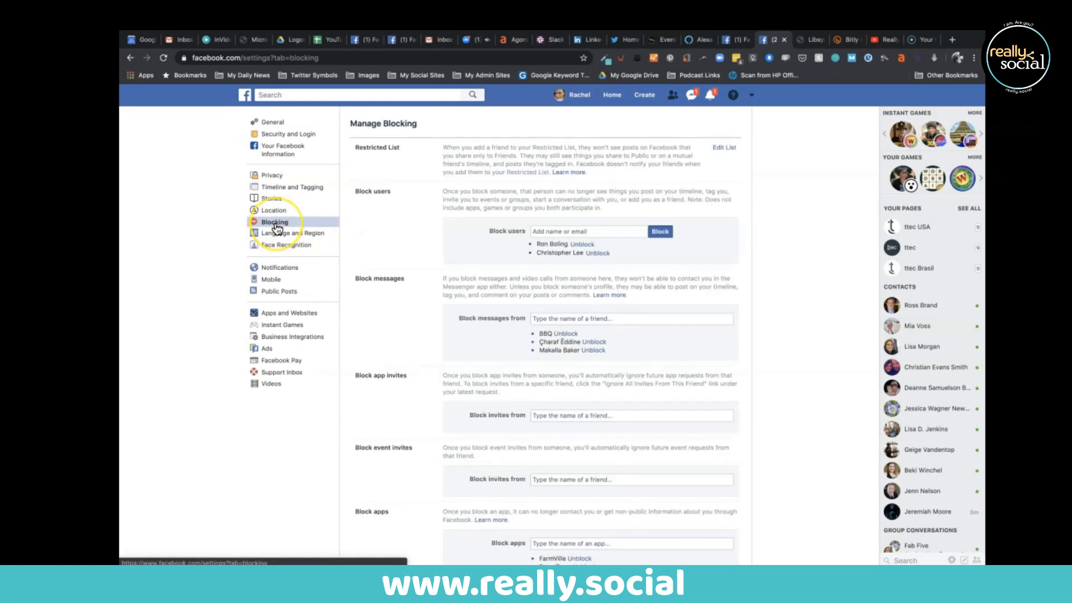
pyautogui.click(398, 248)
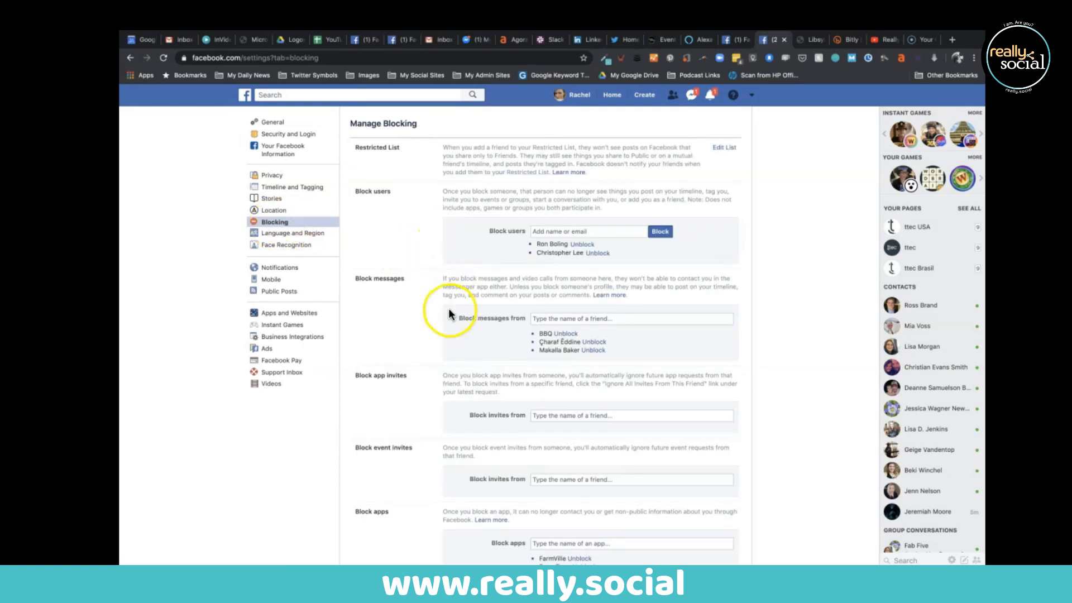
pyautogui.scroll(-3, 420, 344)
pyautogui.scroll(-2, 420, 346)
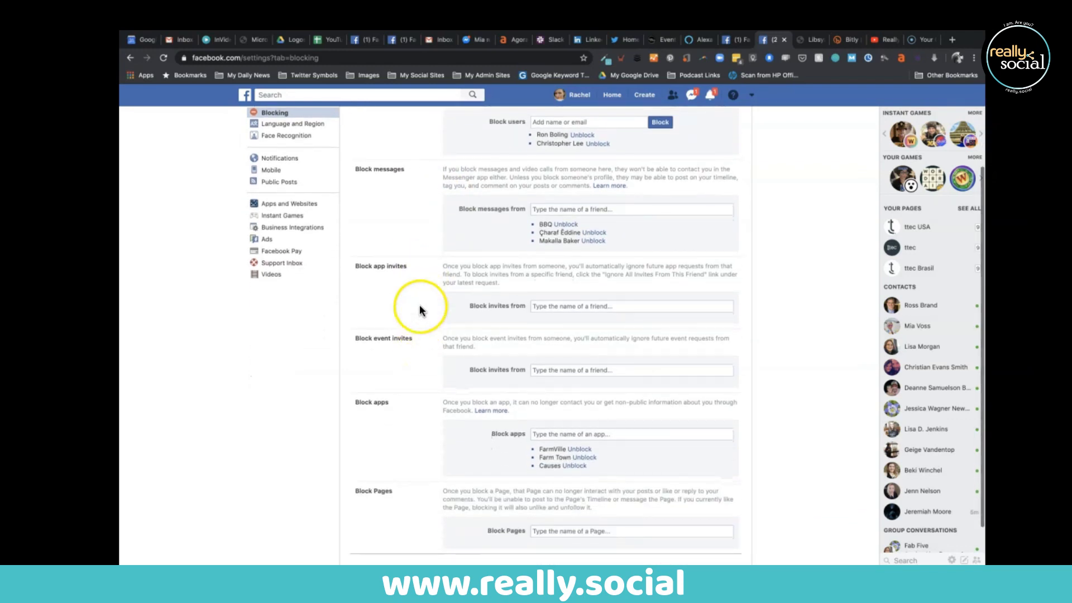
pyautogui.scroll(-1, 428, 301)
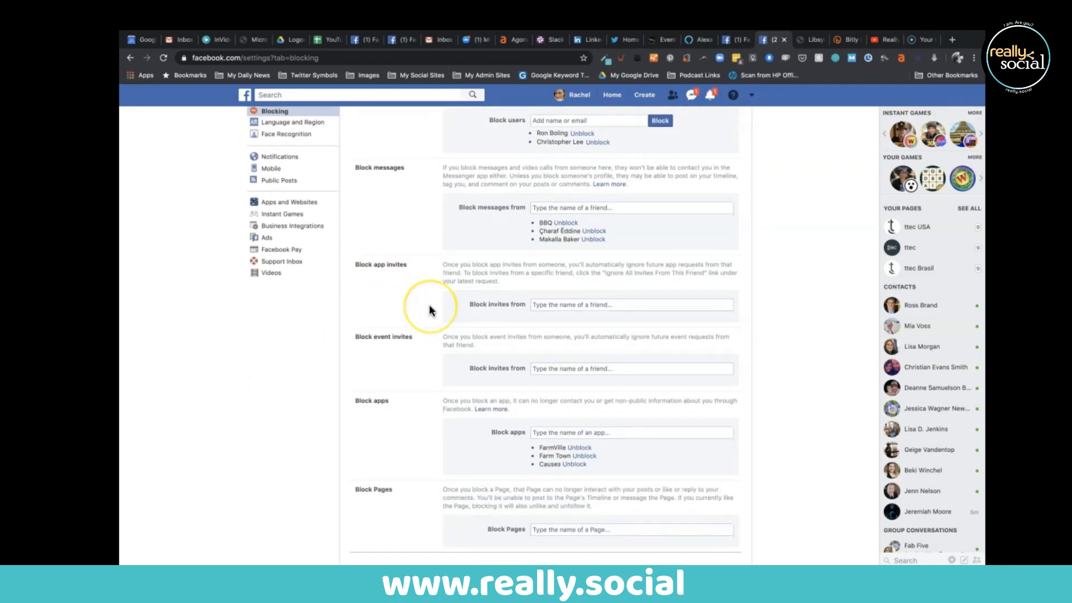
pyautogui.scroll(-2, 429, 307)
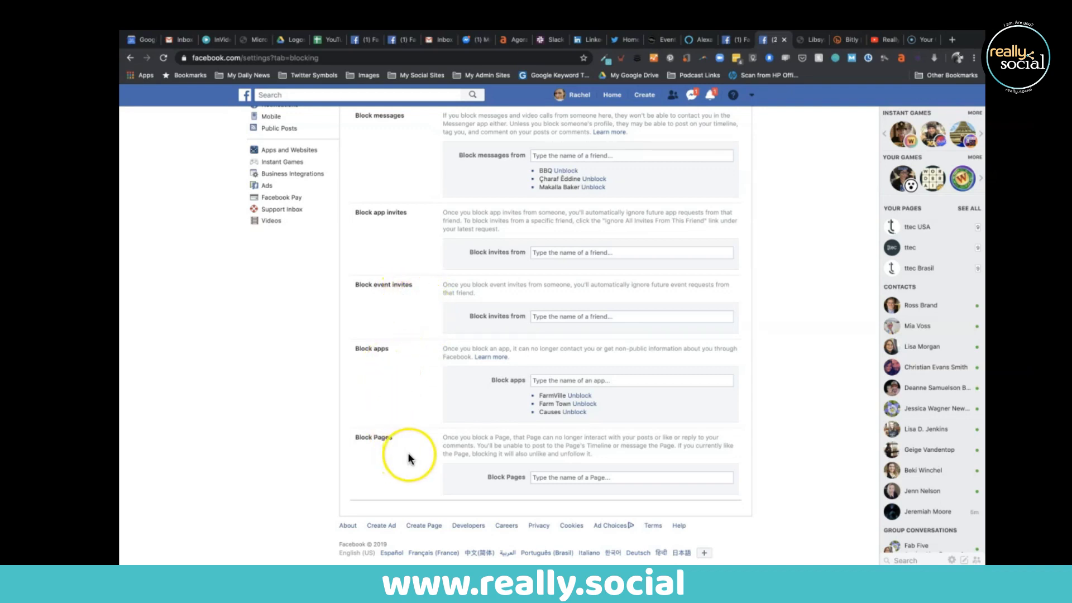
pyautogui.scroll(3, 429, 343)
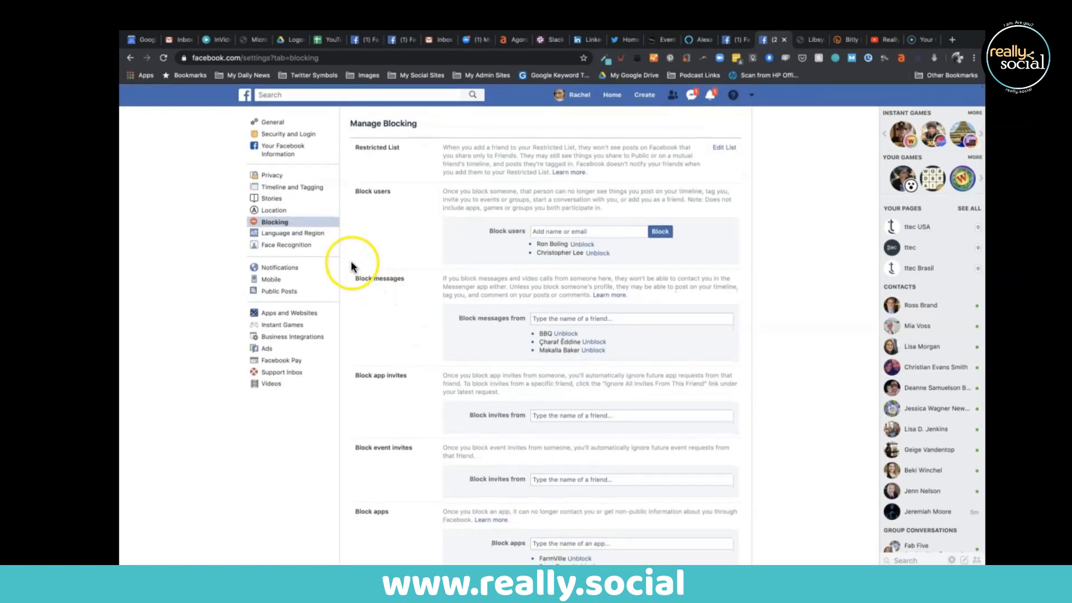
# Check Language and Region, then review Face Recognition, set to Yes for photos and videos
pyautogui.click(309, 237)
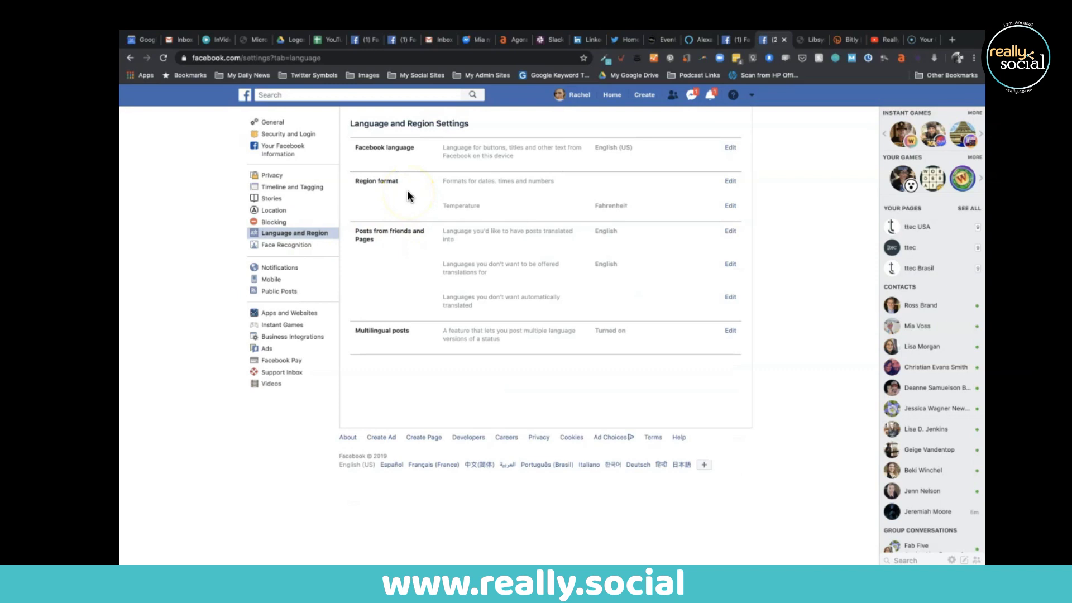
pyautogui.click(291, 247)
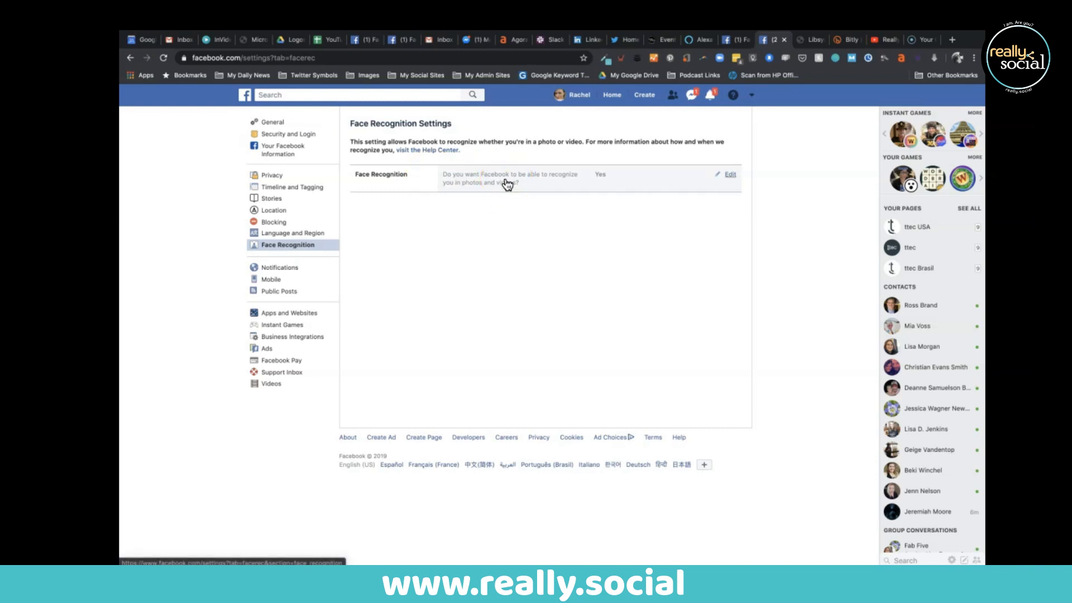
pyautogui.click(528, 187)
pyautogui.click(577, 187)
pyautogui.click(647, 190)
pyautogui.click(686, 185)
pyautogui.click(568, 208)
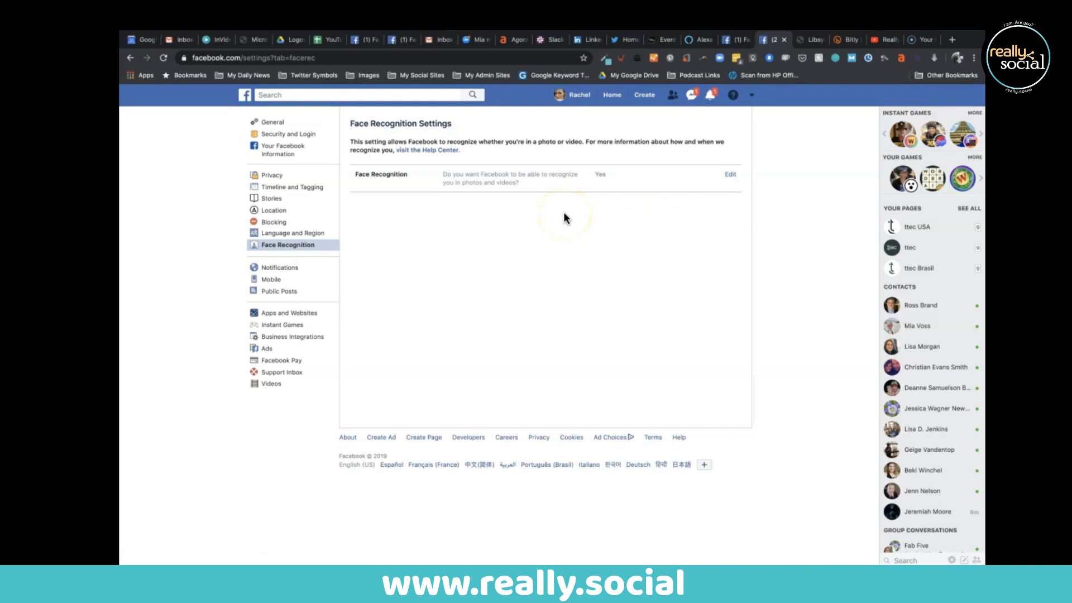
# Reopen Privacy Checkup with its four topic guides via the Quick Help menu
pyautogui.click(734, 98)
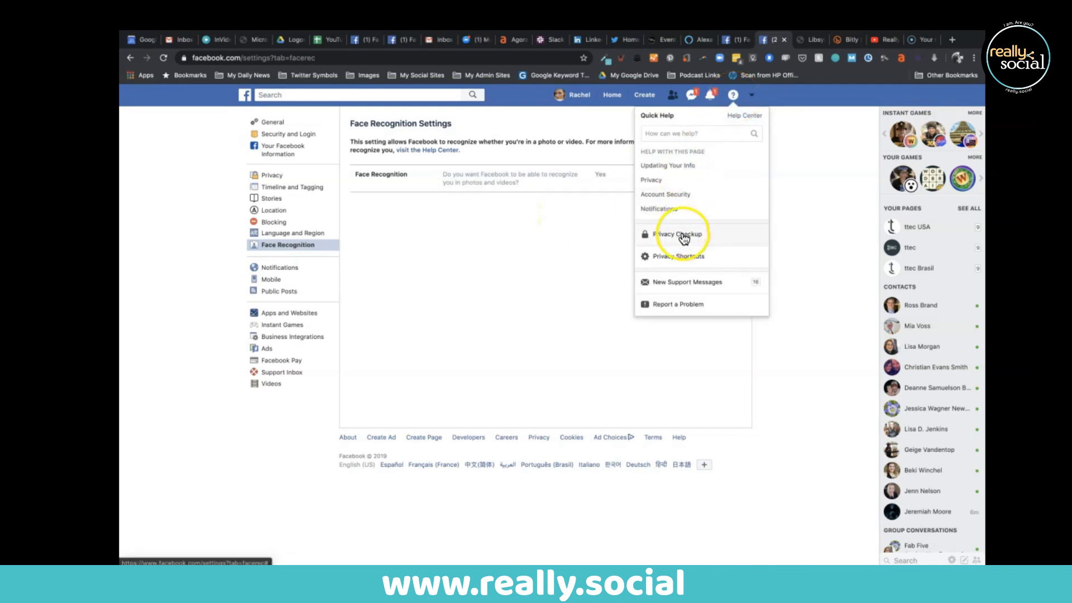
pyautogui.click(682, 236)
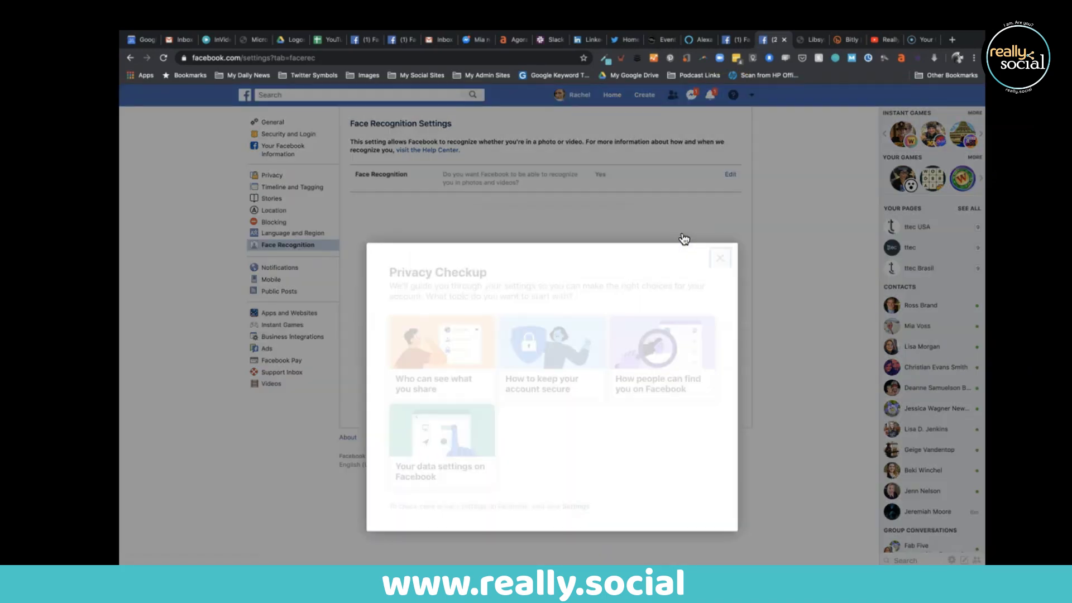